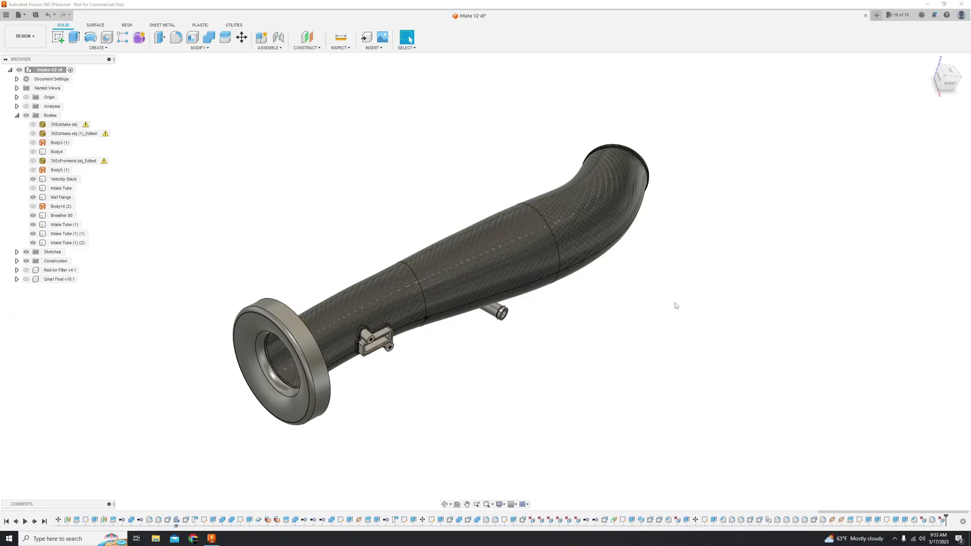
Step: Examine the whole intake assembly from the velocity stack and MAF flange to the beaded rim at the curved outlet end
{"action": "mouse_move", "coordinate": [690, 333]}
{"action": "middle_mouse_down", "text": "shift"}
{"action": "mouse_move", "coordinate": [685, 340]}
{"action": "mouse_move", "coordinate": [674, 308]}
{"action": "mouse_move", "coordinate": [673, 339]}
{"action": "middle_mouse_up", "text": "shift"}
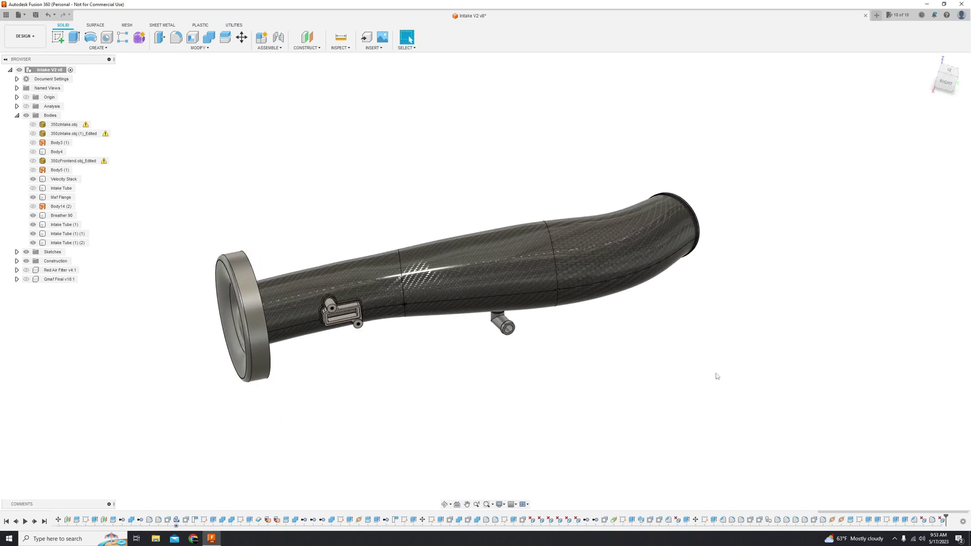
{"action": "mouse_move", "coordinate": [638, 393]}
{"action": "middle_mouse_down", "text": "shift"}
{"action": "mouse_move", "coordinate": [617, 382]}
{"action": "mouse_move", "coordinate": [611, 355]}
{"action": "mouse_move", "coordinate": [590, 347]}
{"action": "mouse_move", "coordinate": [642, 364]}
{"action": "mouse_move", "coordinate": [637, 382]}
{"action": "mouse_move", "coordinate": [622, 369]}
{"action": "mouse_move", "coordinate": [627, 387]}
{"action": "middle_mouse_up", "text": "shift"}
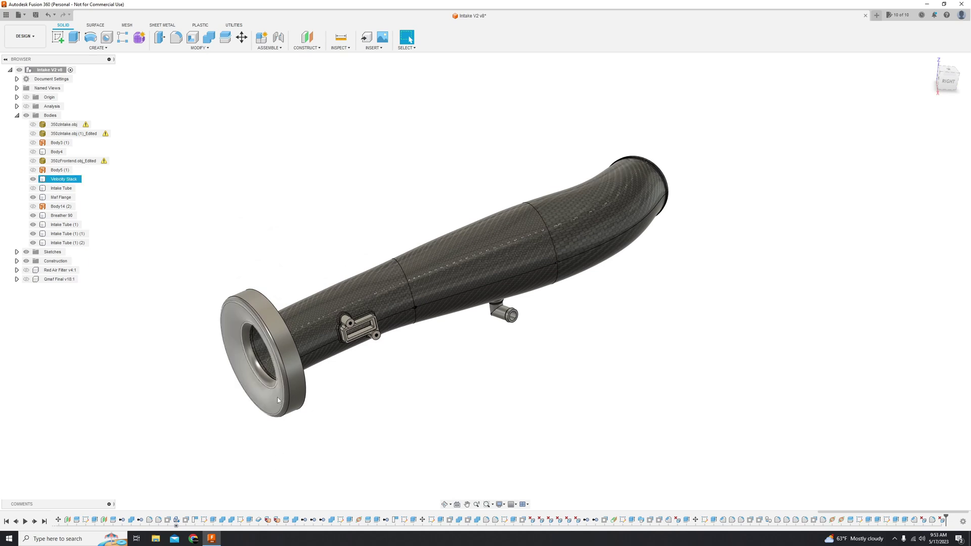
{"action": "scroll", "coordinate": [383, 395], "scroll_direction": "up", "scroll_amount": 2}
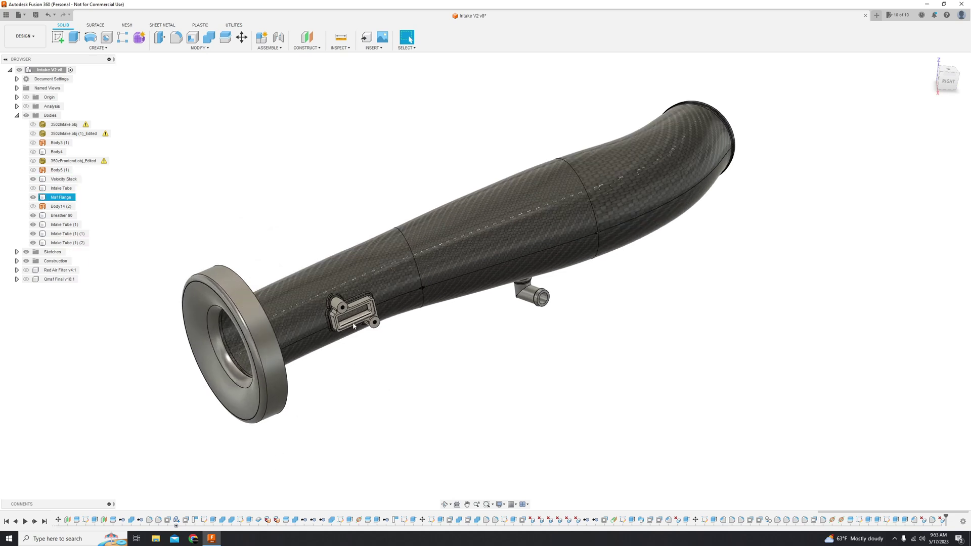
{"action": "middle_click_drag", "start_coordinate": [575, 337], "coordinate": [508, 341], "text": "shift"}
{"action": "left_click", "coordinate": [494, 299]}
{"action": "scroll", "coordinate": [616, 190], "scroll_direction": "up", "scroll_amount": 4}
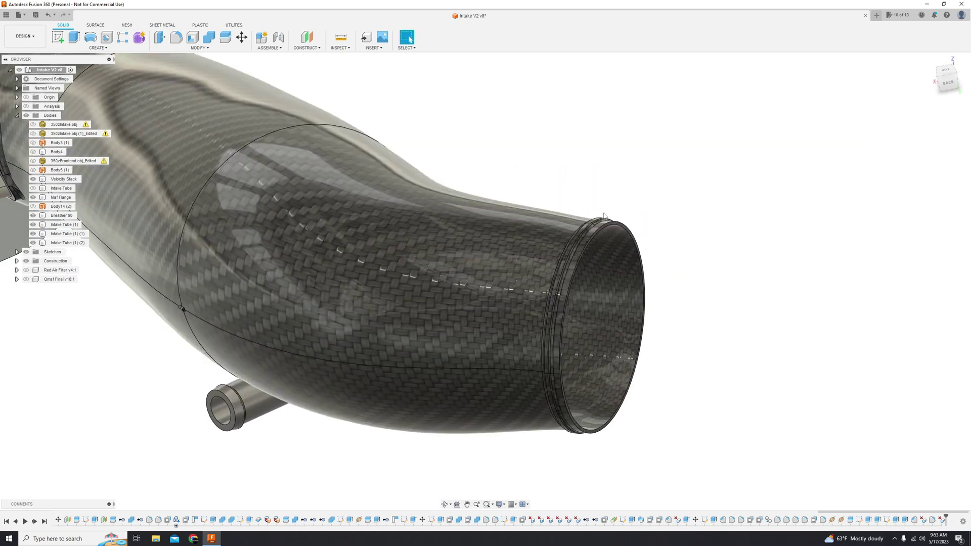
{"action": "left_click", "coordinate": [646, 218]}
{"action": "scroll", "coordinate": [645, 218], "scroll_direction": "up", "scroll_amount": 3}
{"action": "middle_click_drag", "start_coordinate": [609, 181], "coordinate": [564, 165], "text": "shift"}
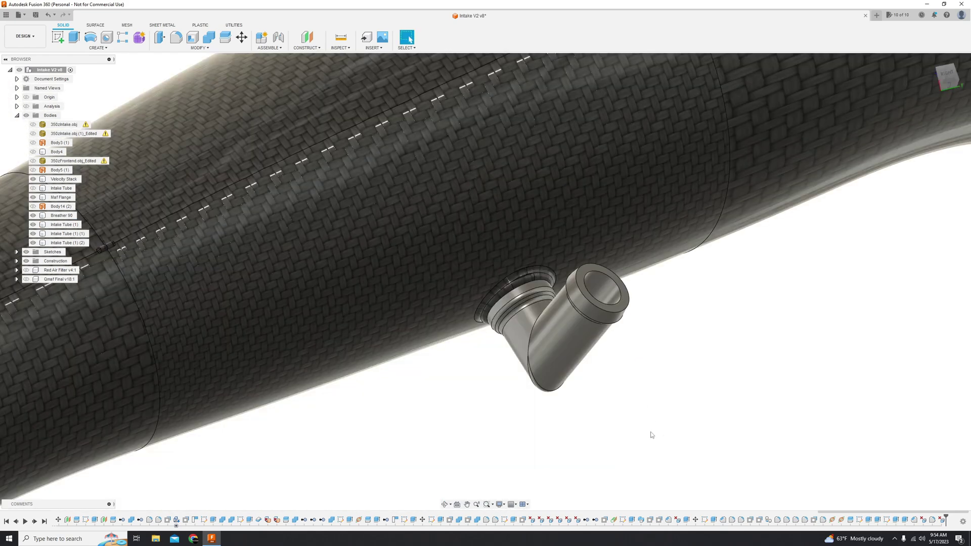
Step: Hide the Breather 90 body to inspect its recessed port in the intake tube, and show the fitting again
{"action": "left_click", "coordinate": [530, 310]}
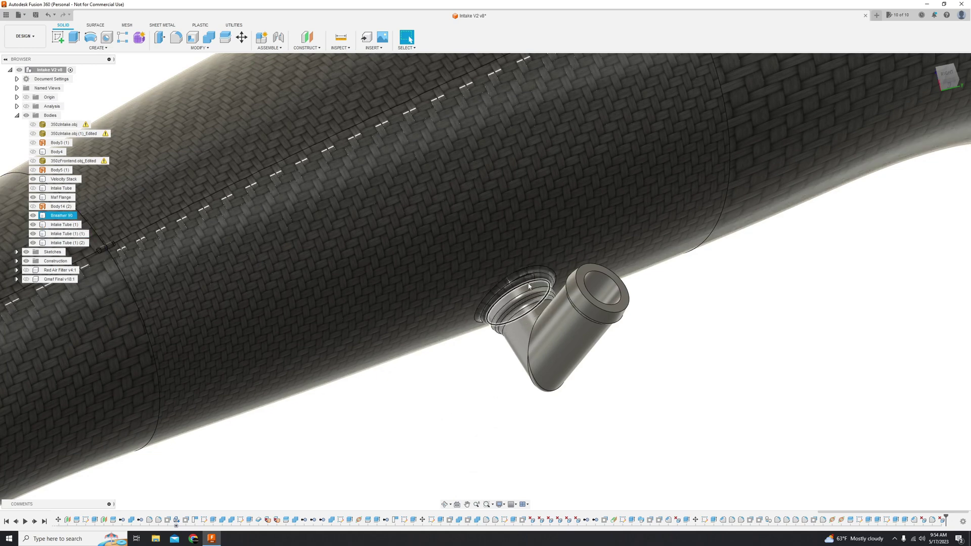
{"action": "middle_click_drag", "start_coordinate": [538, 292], "coordinate": [563, 291], "text": "shift"}
{"action": "key", "text": "Escape"}
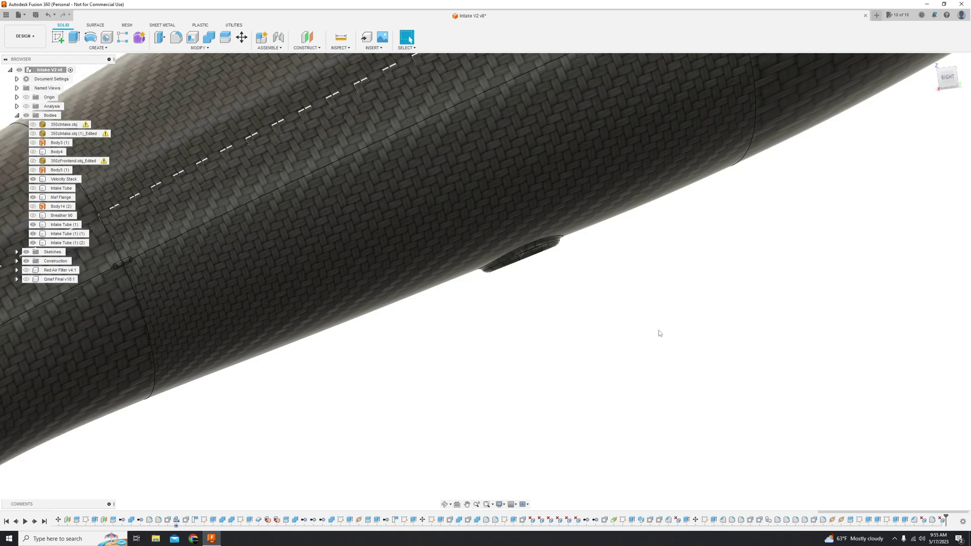
{"action": "middle_click_drag", "start_coordinate": [630, 316], "coordinate": [673, 385], "text": "shift"}
{"action": "left_click", "coordinate": [723, 366]}
{"action": "key", "text": "Escape"}
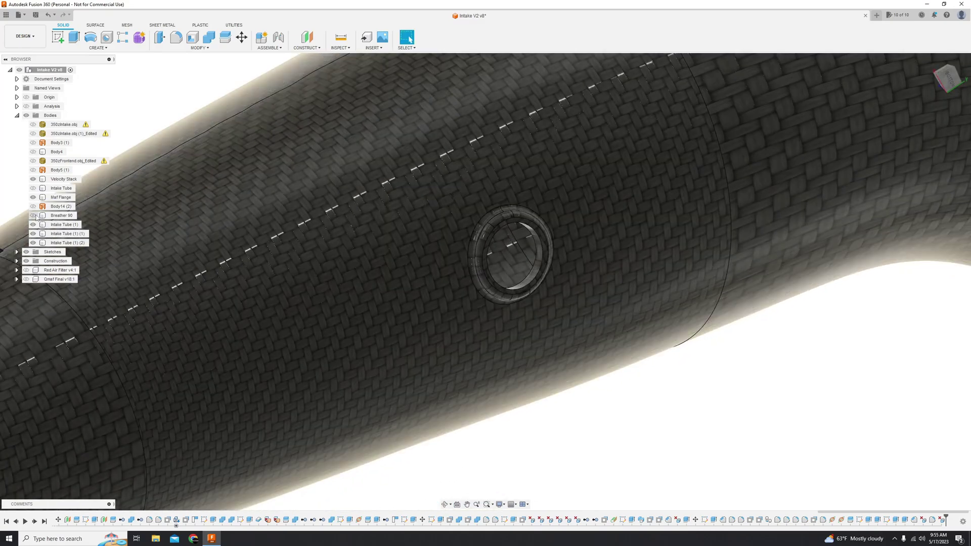
{"action": "left_click", "coordinate": [33, 216]}
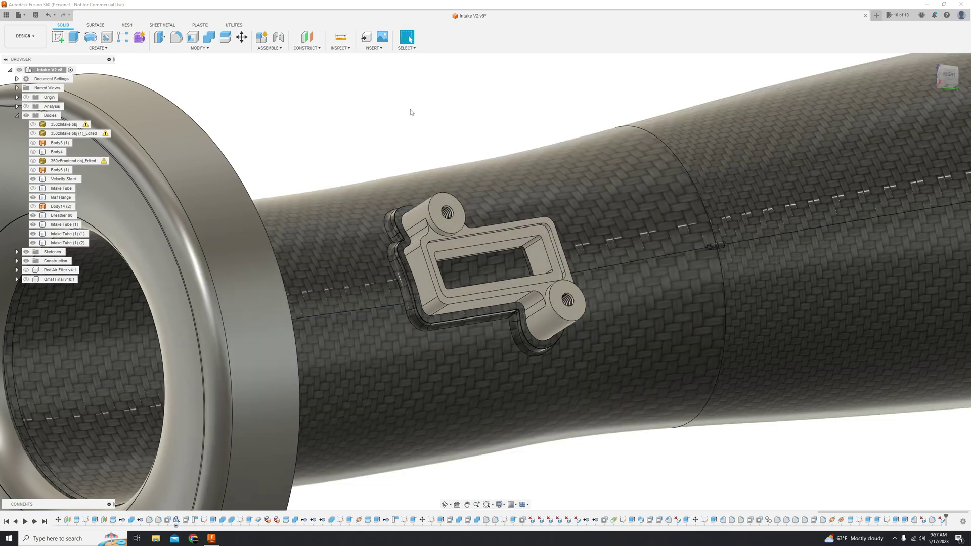
Step: Hide the Maf Flange body to inspect its recessed pocket and rectangular opening in the tube, and show the flange again
{"action": "scroll", "coordinate": [412, 113], "scroll_direction": "down", "scroll_amount": 3}
{"action": "mouse_move", "coordinate": [440, 115]}
{"action": "middle_mouse_down", "text": "shift"}
{"action": "mouse_move", "coordinate": [427, 100]}
{"action": "mouse_move", "coordinate": [435, 117]}
{"action": "middle_mouse_up", "text": "shift"}
{"action": "scroll", "coordinate": [435, 117], "scroll_direction": "up", "scroll_amount": 3}
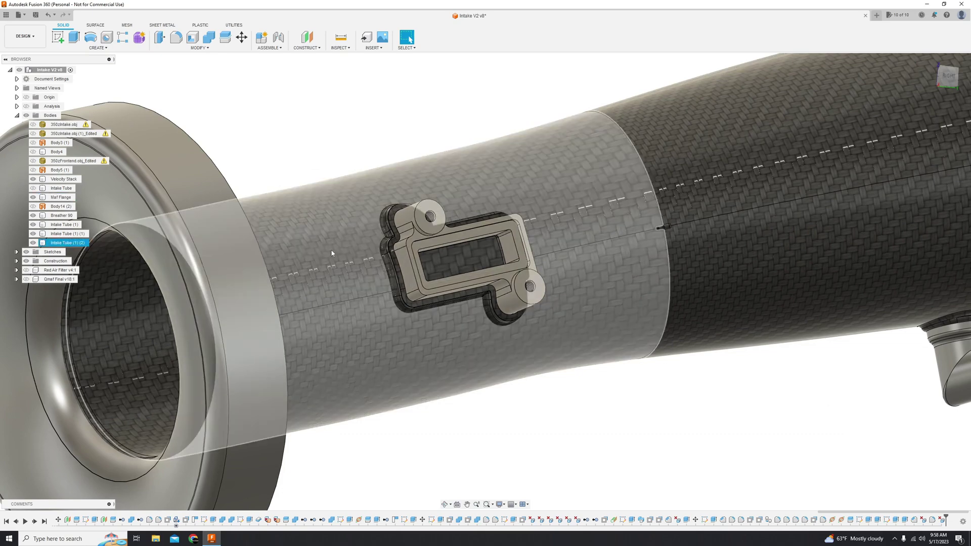
{"action": "middle_click_drag", "start_coordinate": [546, 284], "coordinate": [563, 294], "text": "shift"}
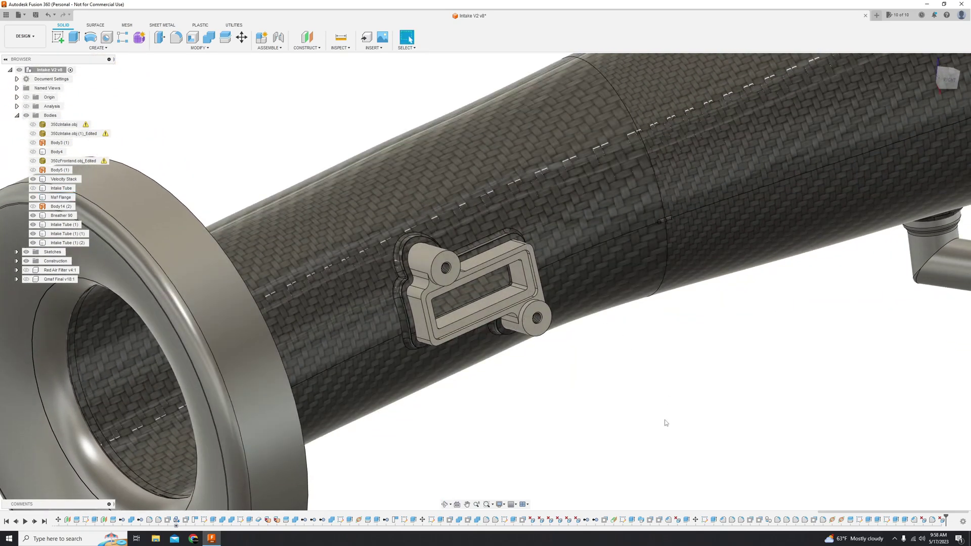
{"action": "left_click", "coordinate": [34, 198]}
{"action": "middle_click_drag", "start_coordinate": [486, 382], "coordinate": [496, 388], "text": "shift"}
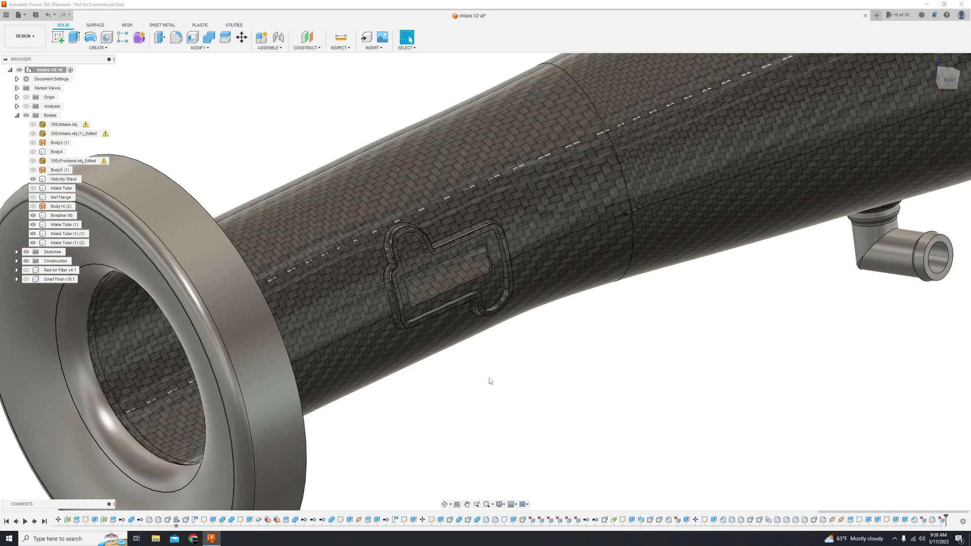
{"action": "scroll", "coordinate": [428, 262], "scroll_direction": "up", "scroll_amount": 5}
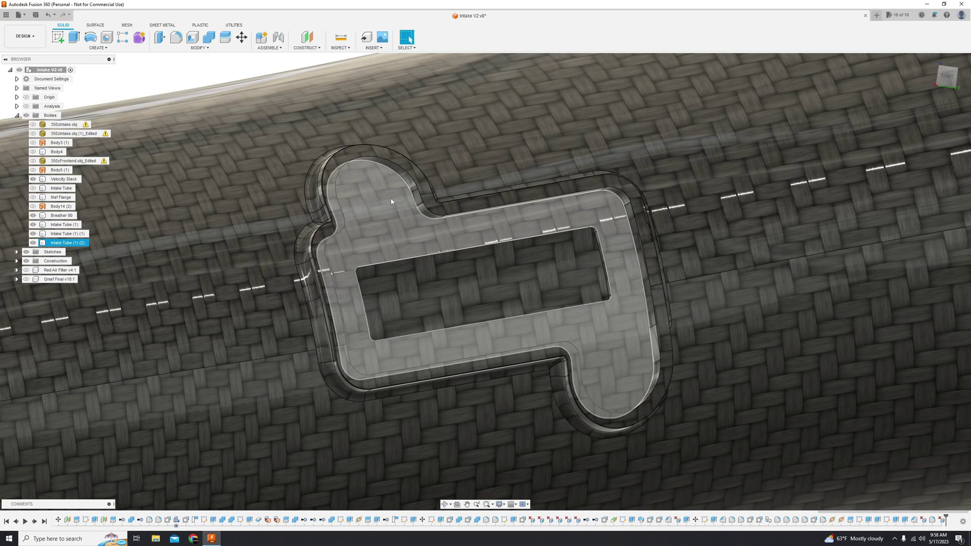
{"action": "scroll", "coordinate": [390, 199], "scroll_direction": "down", "scroll_amount": 5}
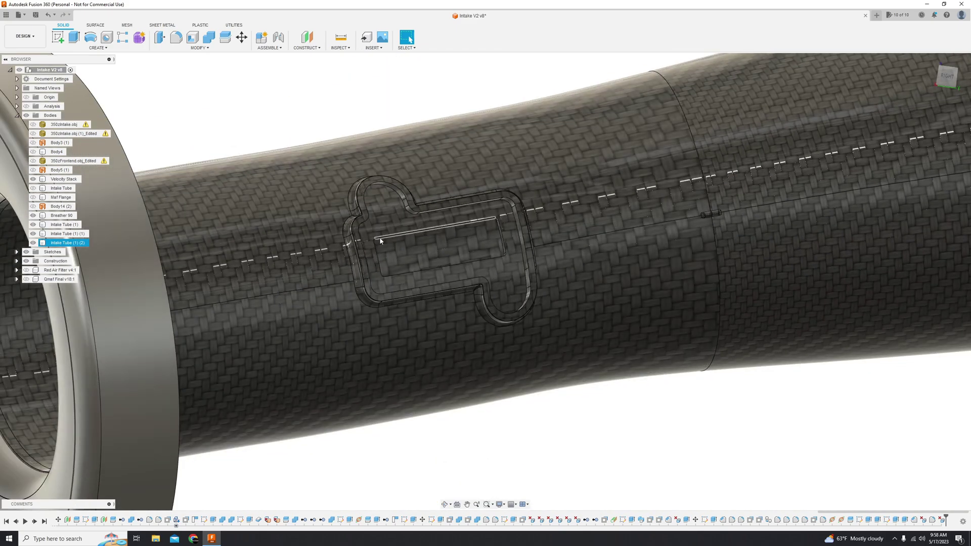
{"action": "scroll", "coordinate": [481, 167], "scroll_direction": "down", "scroll_amount": 3}
{"action": "scroll", "coordinate": [481, 163], "scroll_direction": "down", "scroll_amount": 5}
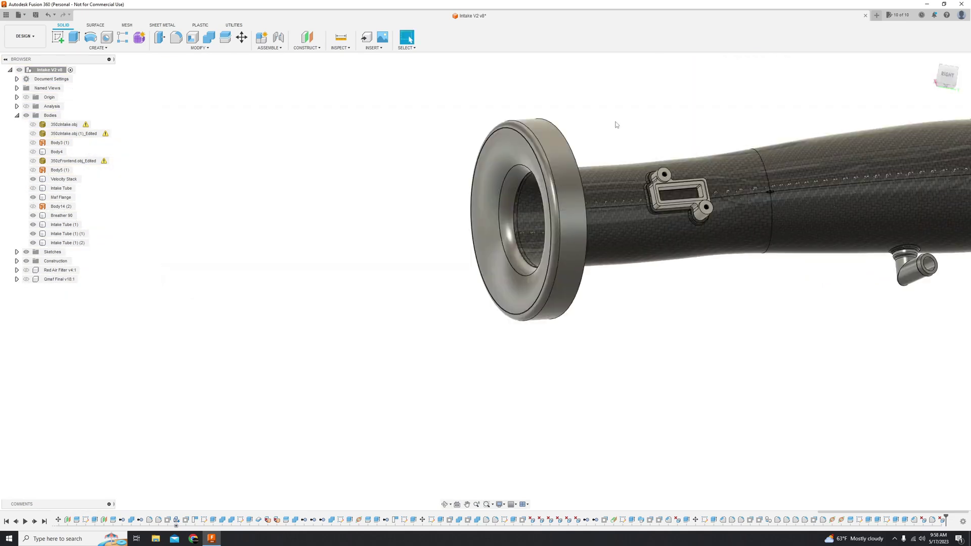
Step: Examine the velocity stack's rounded inlet and its junction with the first tube section from several angles
{"action": "scroll", "coordinate": [616, 124], "scroll_direction": "up", "scroll_amount": 4}
{"action": "middle_click_drag", "start_coordinate": [616, 123], "coordinate": [633, 217], "text": "shift"}
{"action": "left_click", "coordinate": [435, 143]}
{"action": "left_click", "coordinate": [525, 126]}
{"action": "scroll", "coordinate": [428, 119], "scroll_direction": "down", "scroll_amount": 2}
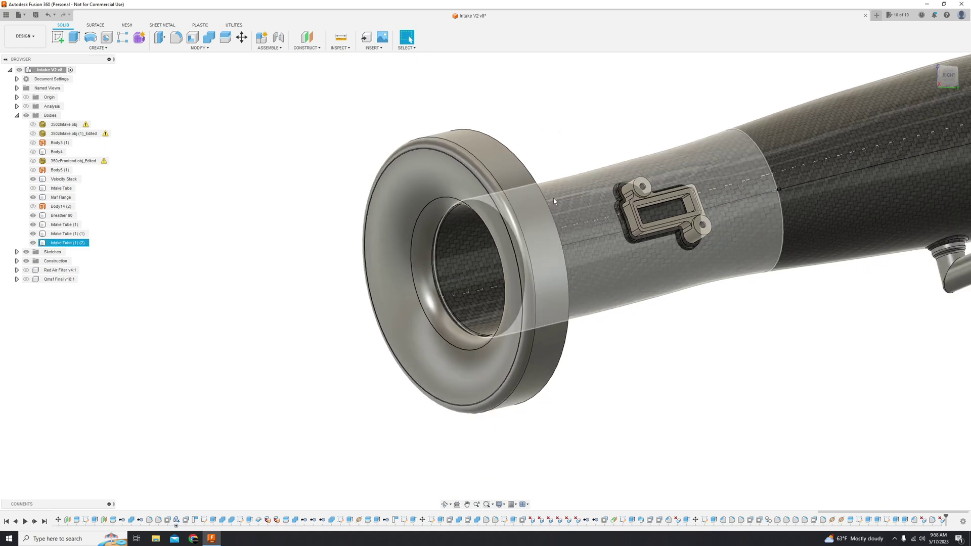
{"action": "middle_click_drag", "start_coordinate": [582, 284], "coordinate": [653, 468], "text": "shift"}
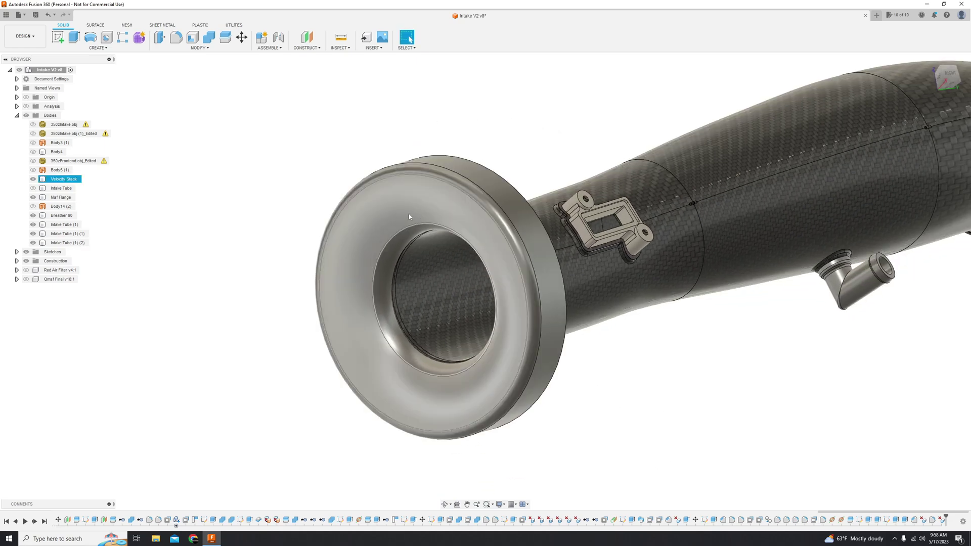
{"action": "middle_click_drag", "start_coordinate": [473, 309], "coordinate": [554, 469], "text": "shift"}
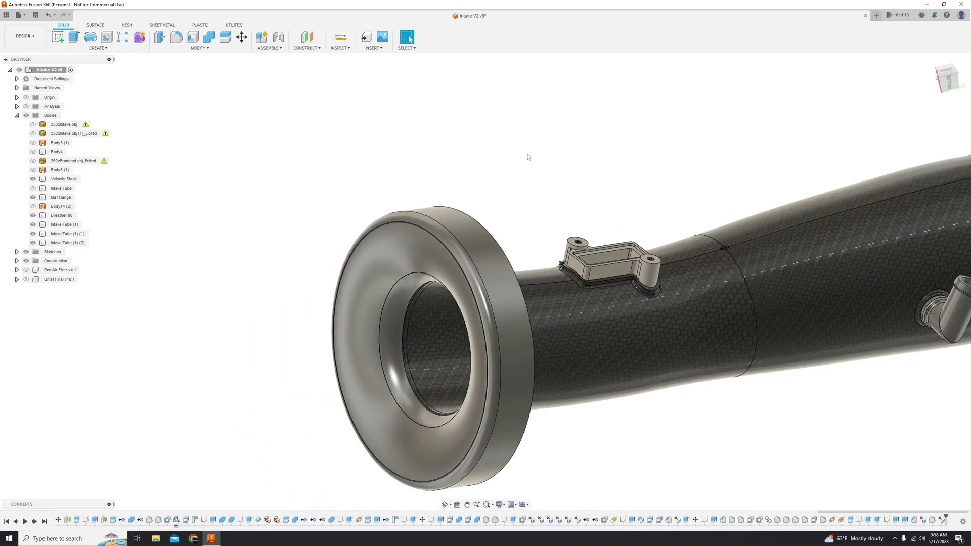
{"action": "scroll", "coordinate": [528, 156], "scroll_direction": "down", "scroll_amount": 5}
{"action": "middle_click_drag", "start_coordinate": [635, 274], "coordinate": [548, 271], "text": "shift"}
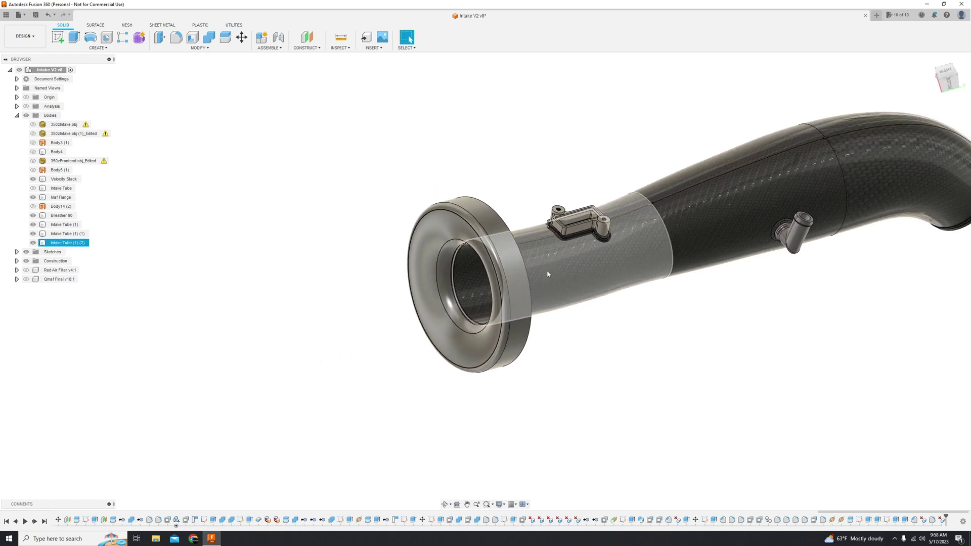
{"action": "left_click", "coordinate": [484, 285]}
{"action": "middle_click_drag", "start_coordinate": [484, 285], "coordinate": [501, 268], "text": "shift"}
{"action": "scroll", "coordinate": [543, 351], "scroll_direction": "up", "scroll_amount": 3}
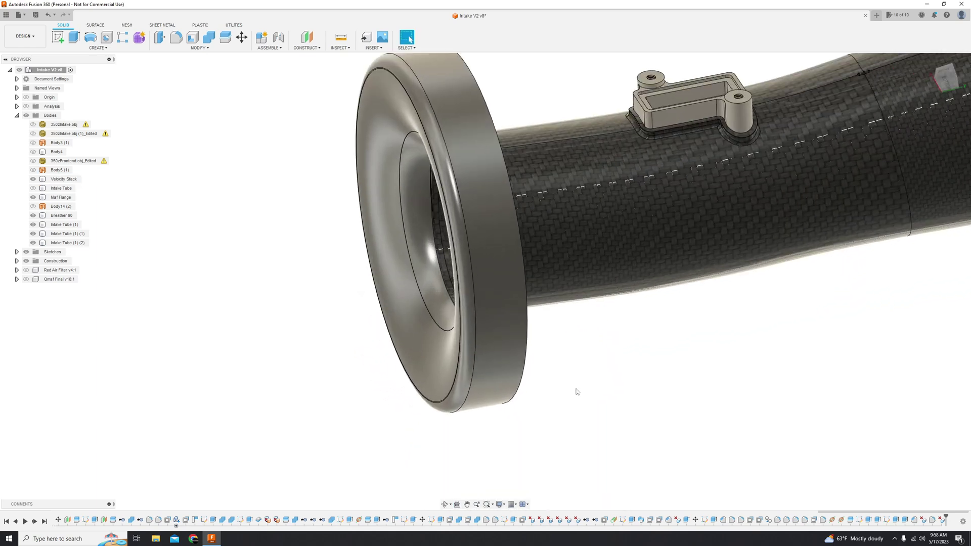
{"action": "scroll", "coordinate": [369, 423], "scroll_direction": "down", "scroll_amount": 5}
{"action": "middle_click_drag", "start_coordinate": [590, 462], "coordinate": [569, 527], "text": "shift"}
{"action": "scroll", "coordinate": [483, 369], "scroll_direction": "down", "scroll_amount": 3}
{"action": "scroll", "coordinate": [607, 338], "scroll_direction": "up", "scroll_amount": 3}
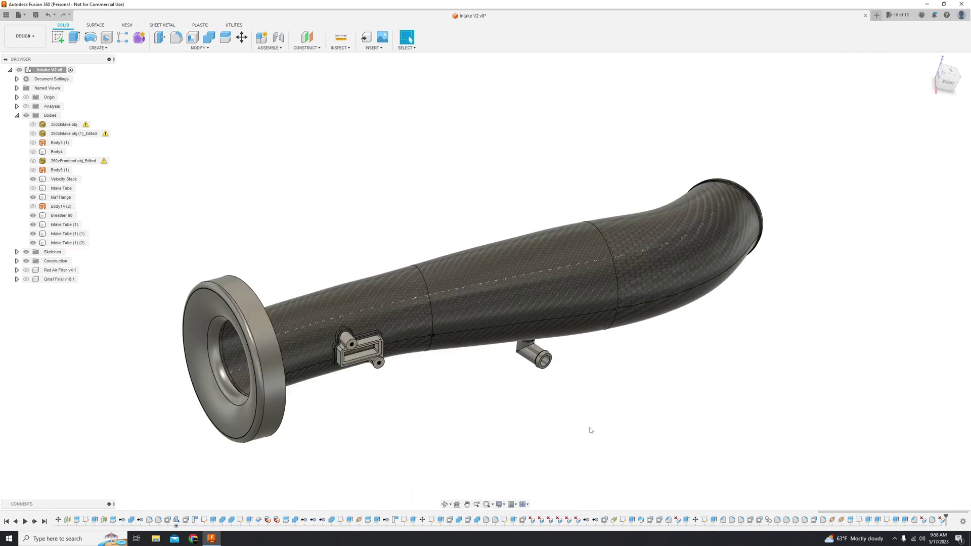
Step: Examine how the intake tube is split into three sections, checking the middle section and the curved outlet section
{"action": "left_click", "coordinate": [686, 273]}
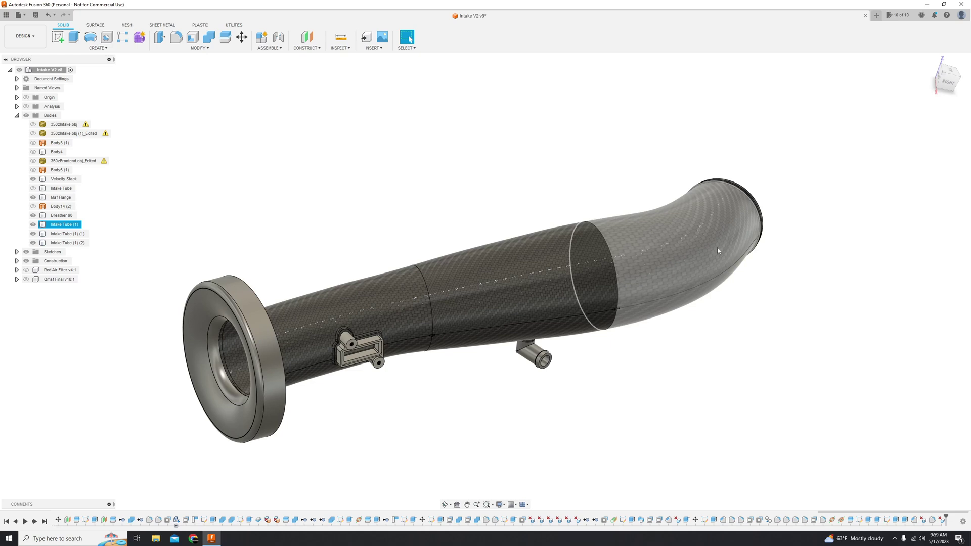
{"action": "key", "text": "Escape"}
{"action": "middle_click_drag", "start_coordinate": [781, 272], "coordinate": [765, 317], "text": "shift"}
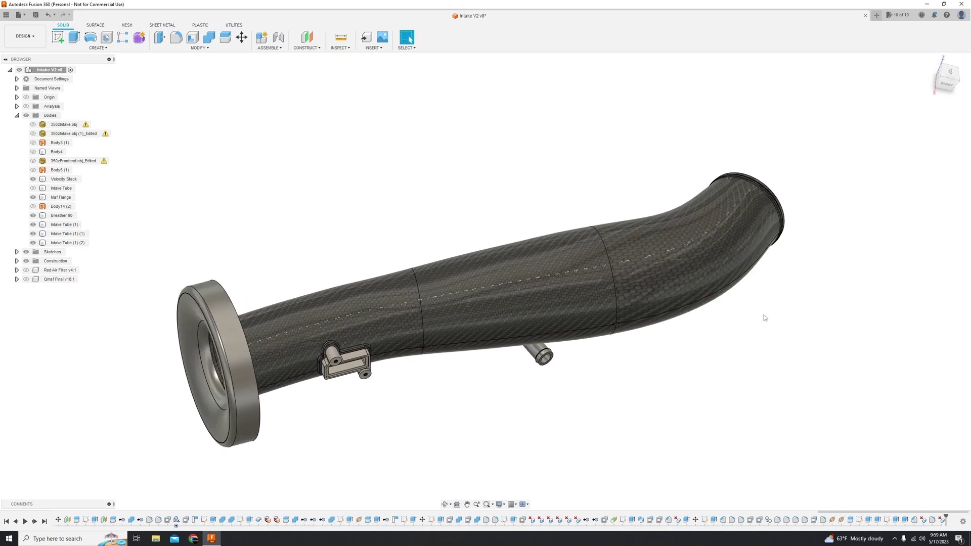
{"action": "left_click", "coordinate": [319, 48]}
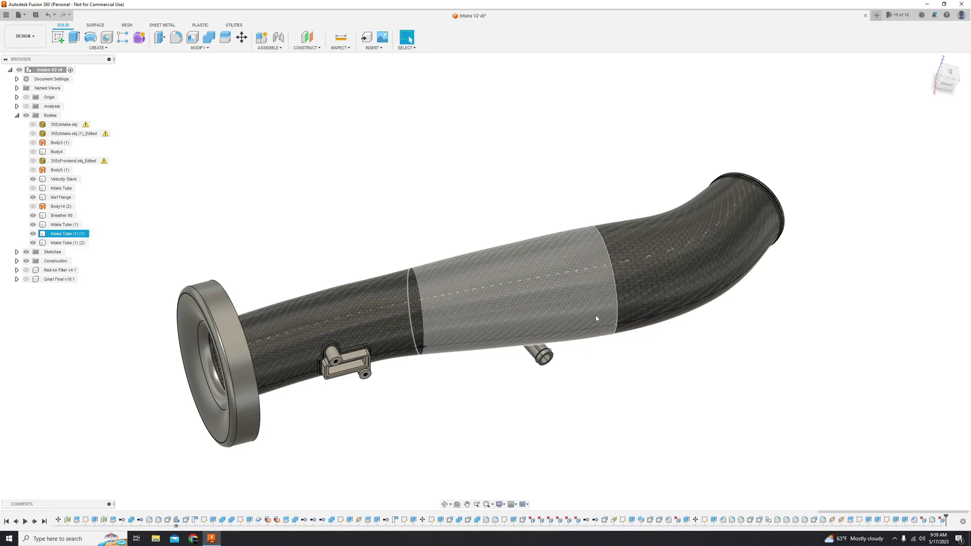
{"action": "middle_click_drag", "start_coordinate": [646, 336], "coordinate": [602, 324], "text": "shift"}
{"action": "left_click", "coordinate": [586, 272]}
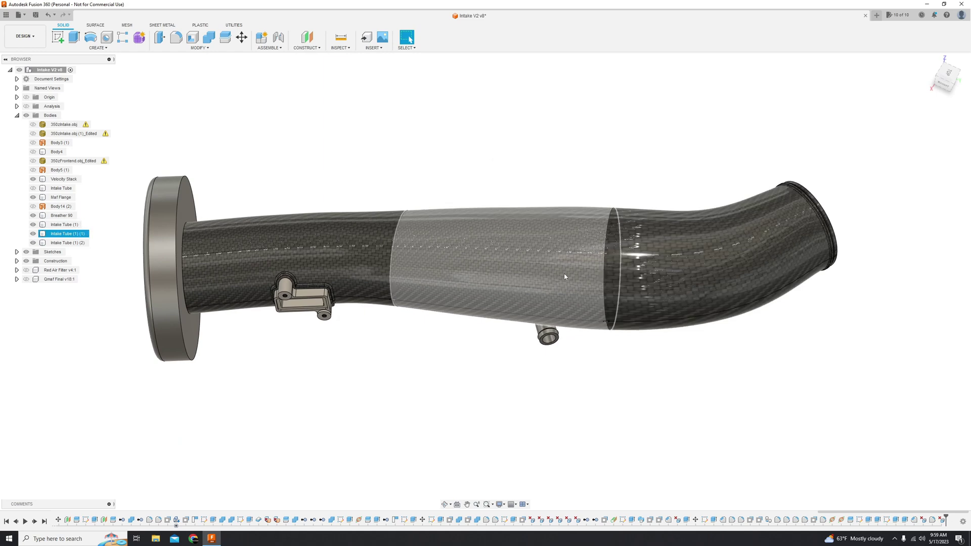
{"action": "middle_click_drag", "start_coordinate": [566, 280], "coordinate": [582, 291], "text": "shift"}
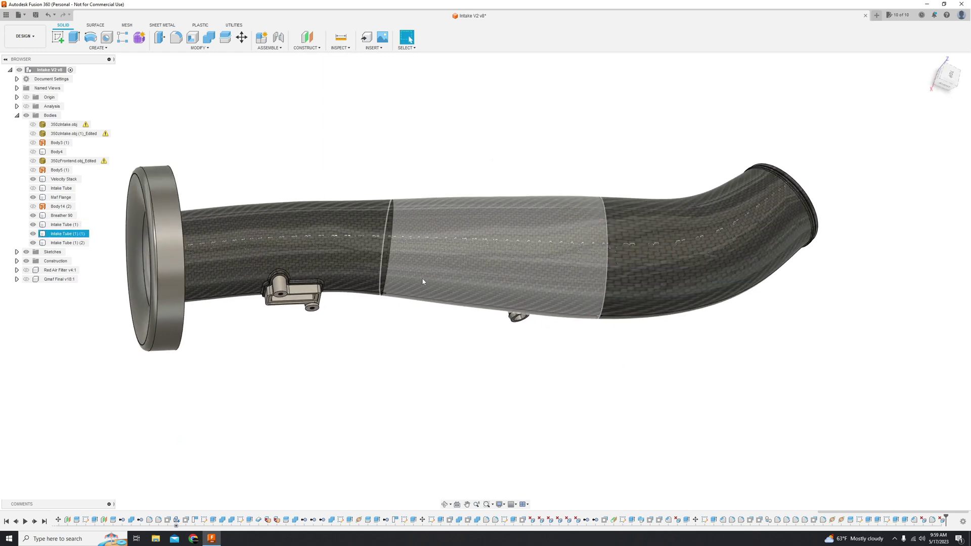
{"action": "left_click", "coordinate": [490, 160]}
{"action": "middle_click_drag", "start_coordinate": [497, 161], "coordinate": [547, 173], "text": "shift"}
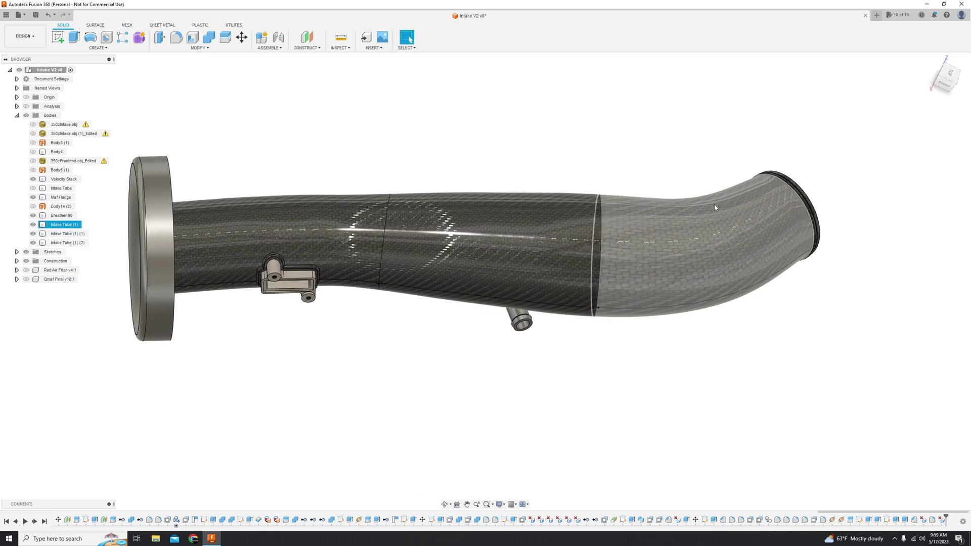
{"action": "middle_click_drag", "start_coordinate": [588, 194], "coordinate": [468, 243], "text": "shift"}
{"action": "middle_click_drag", "start_coordinate": [557, 399], "coordinate": [748, 158], "text": "shift"}
Step: Hide the middle tube section, Intake Tube (1) (1), and inspect the small alignment slot at the outlet section's joint edge
{"action": "scroll", "coordinate": [700, 213], "scroll_direction": "up", "scroll_amount": 3}
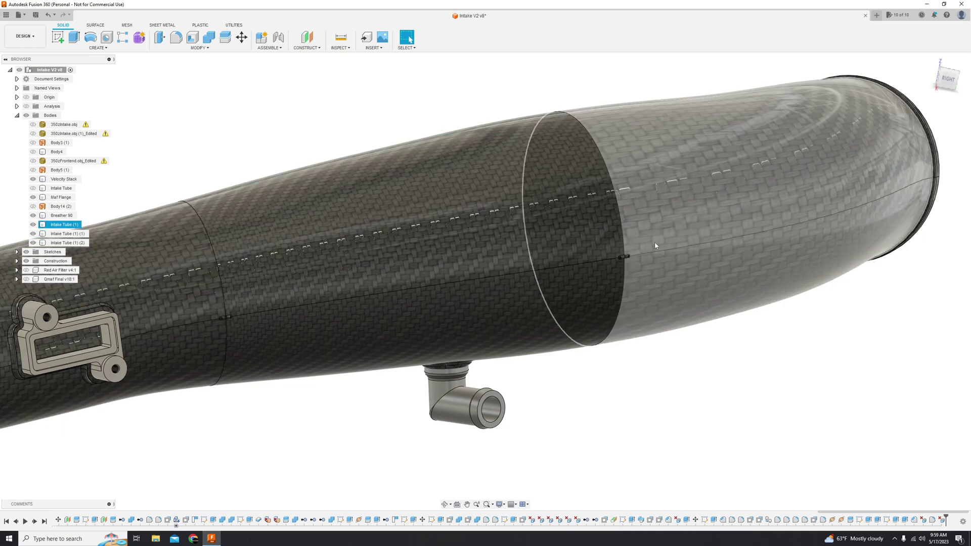
{"action": "scroll", "coordinate": [651, 244], "scroll_direction": "up", "scroll_amount": 10}
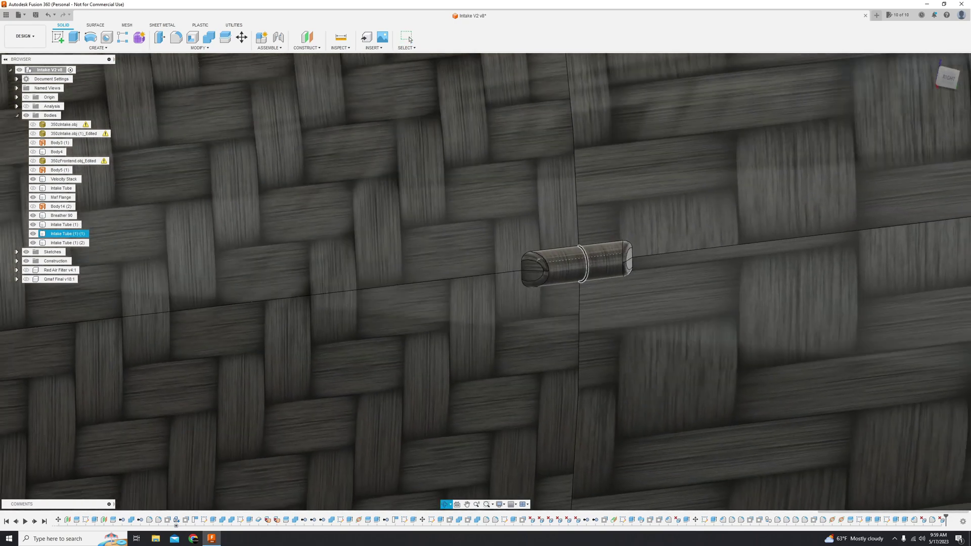
{"action": "scroll", "coordinate": [521, 265], "scroll_direction": "up", "scroll_amount": 5}
{"action": "left_click", "coordinate": [642, 288]}
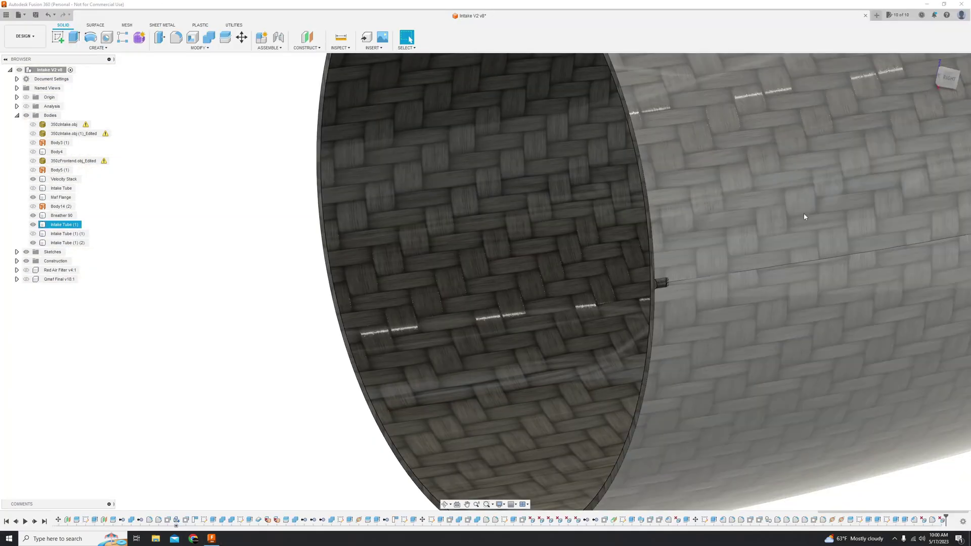
{"action": "scroll", "coordinate": [641, 292], "scroll_direction": "down", "scroll_amount": 12}
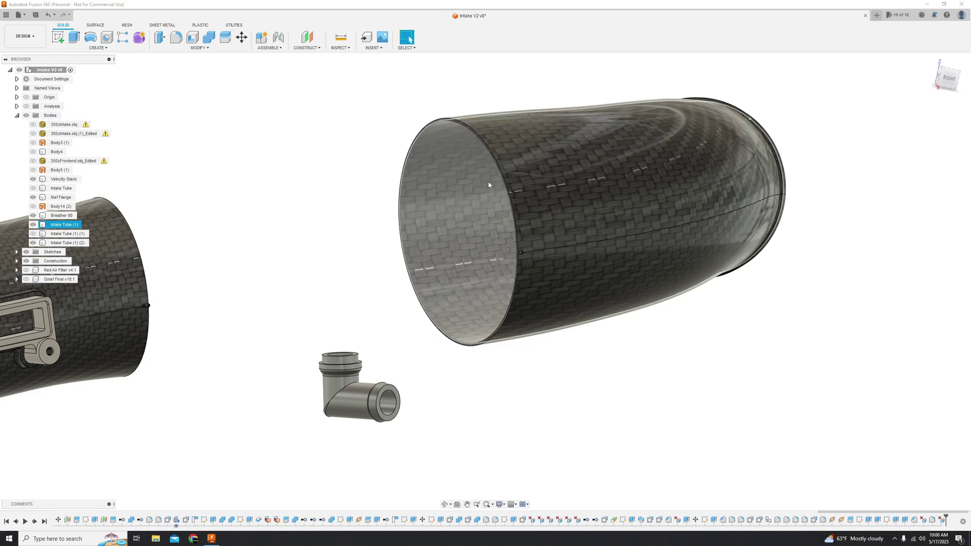
{"action": "left_click", "coordinate": [412, 118]}
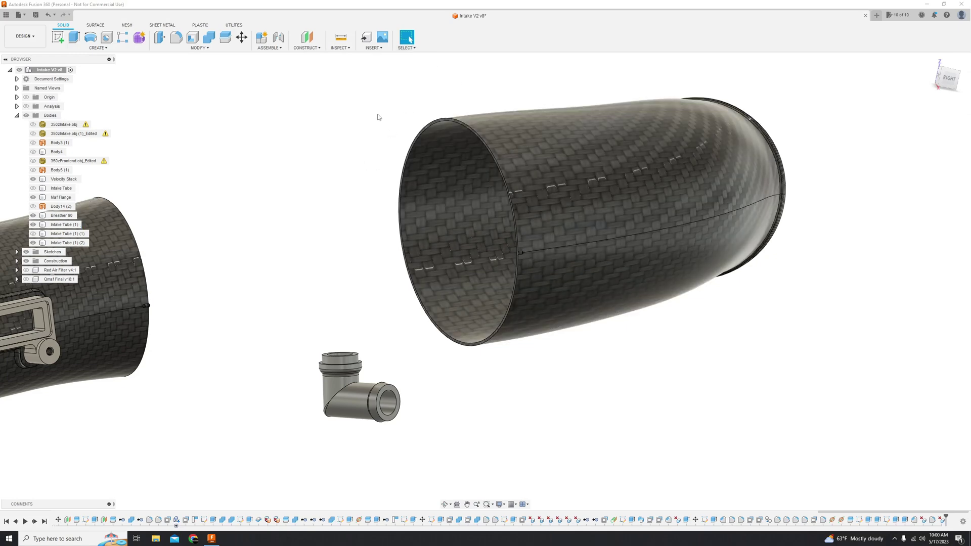
{"action": "scroll", "coordinate": [622, 342], "scroll_direction": "up", "scroll_amount": 8}
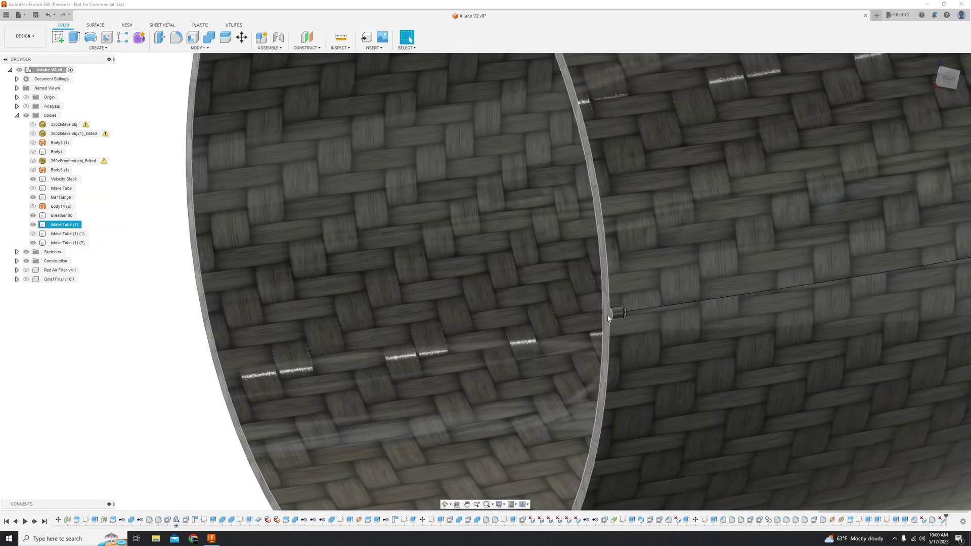
{"action": "scroll", "coordinate": [608, 314], "scroll_direction": "up", "scroll_amount": 5}
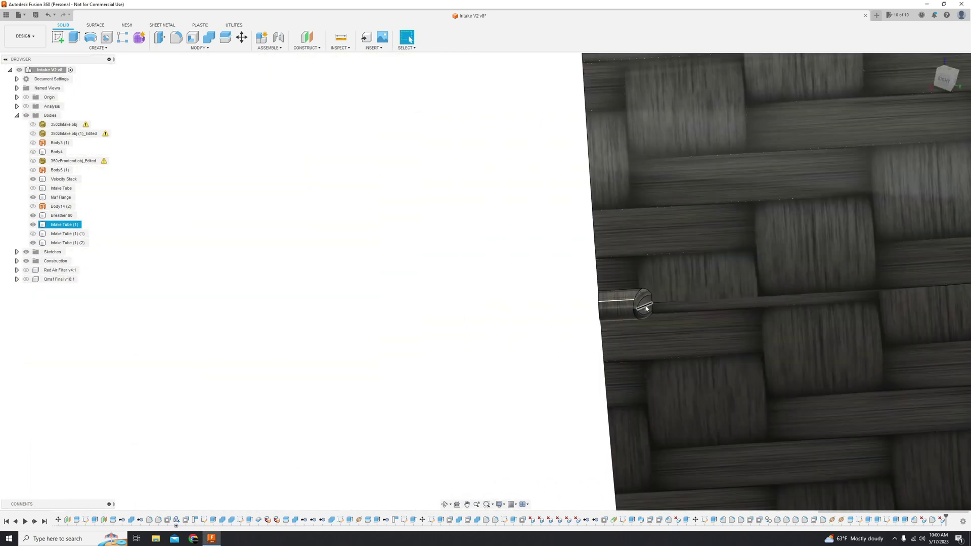
{"action": "scroll", "coordinate": [614, 313], "scroll_direction": "down", "scroll_amount": 2}
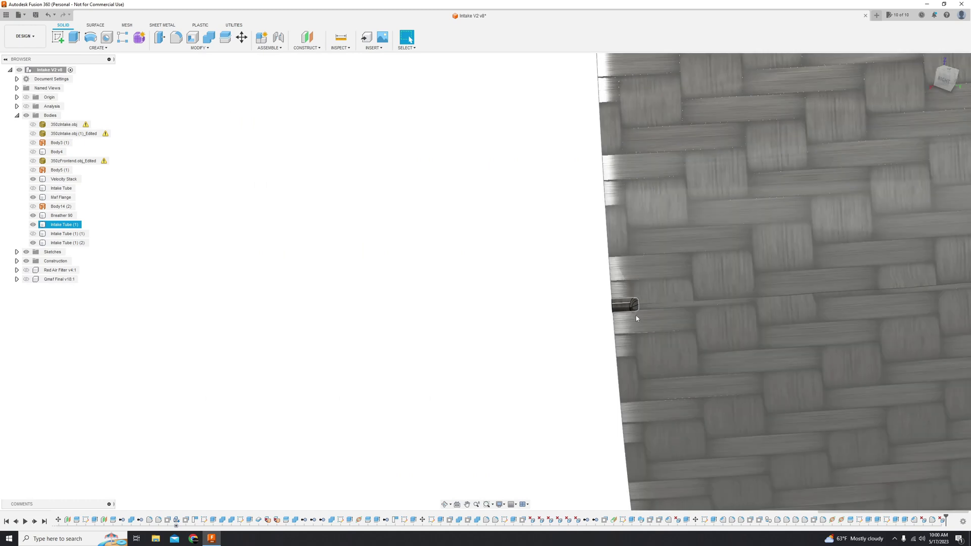
Step: Compare the alignment slot at the outlet section's joint edge with the matching tab on the first tube section
{"action": "scroll", "coordinate": [632, 315], "scroll_direction": "down", "scroll_amount": 2}
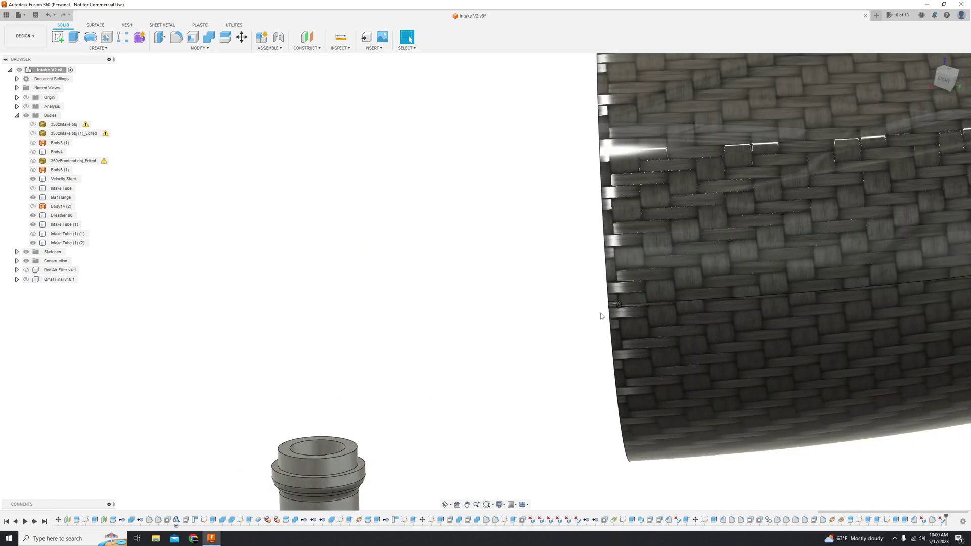
{"action": "key", "text": "F6"}
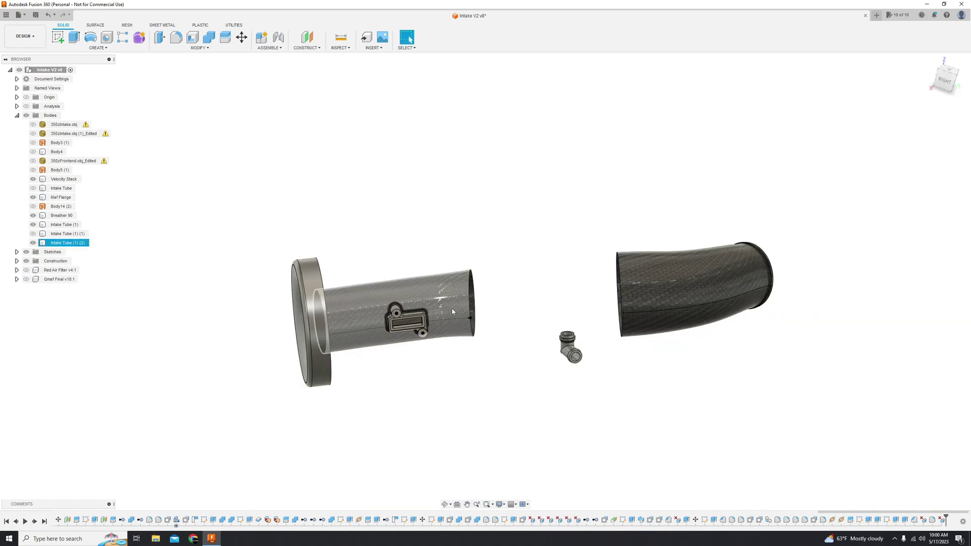
{"action": "scroll", "coordinate": [483, 325], "scroll_direction": "up", "scroll_amount": 3}
{"action": "left_click", "coordinate": [835, 289]}
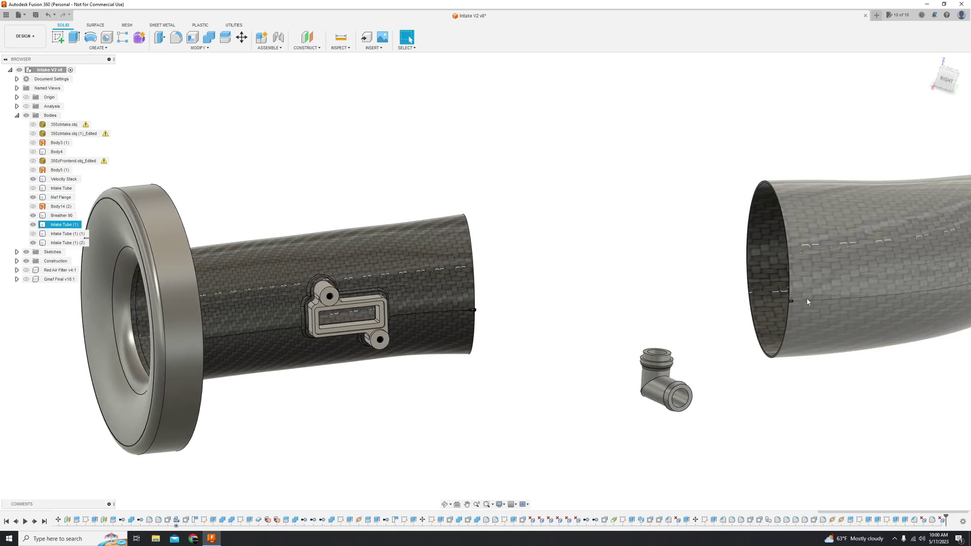
{"action": "scroll", "coordinate": [835, 288], "scroll_direction": "up", "scroll_amount": 3}
{"action": "scroll", "coordinate": [772, 350], "scroll_direction": "down", "scroll_amount": 5}
{"action": "scroll", "coordinate": [648, 271], "scroll_direction": "up", "scroll_amount": 6}
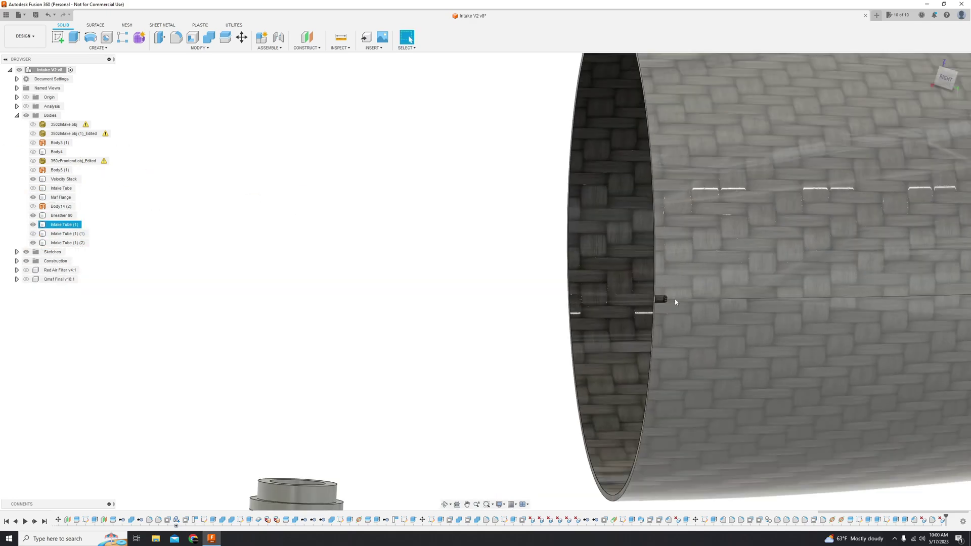
{"action": "scroll", "coordinate": [641, 279], "scroll_direction": "down", "scroll_amount": 8}
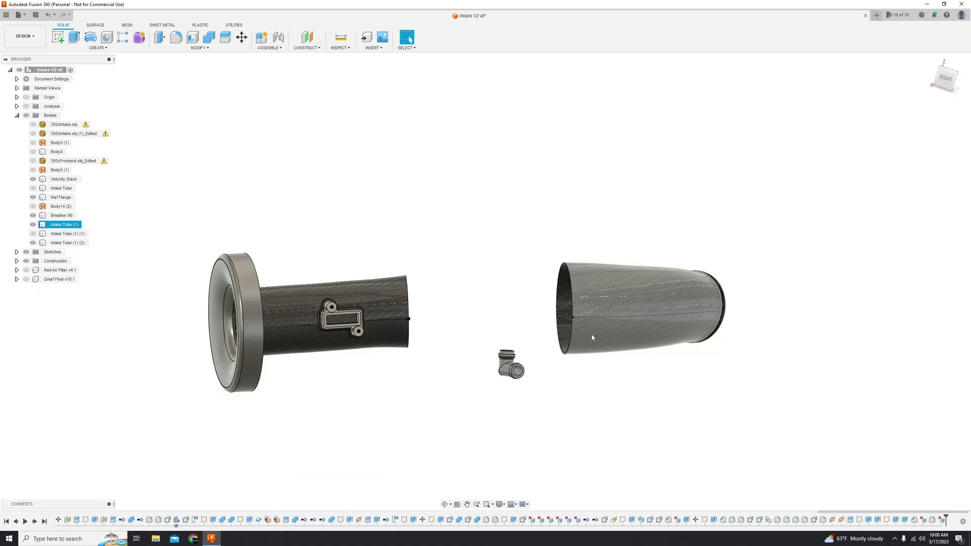
Step: Show the middle tube section, Intake Tube (1) (1), again and examine how it joins the two neighbouring sections
{"action": "key", "text": "Escape"}
{"action": "left_click_drag", "start_coordinate": [681, 363], "coordinate": [670, 390]}
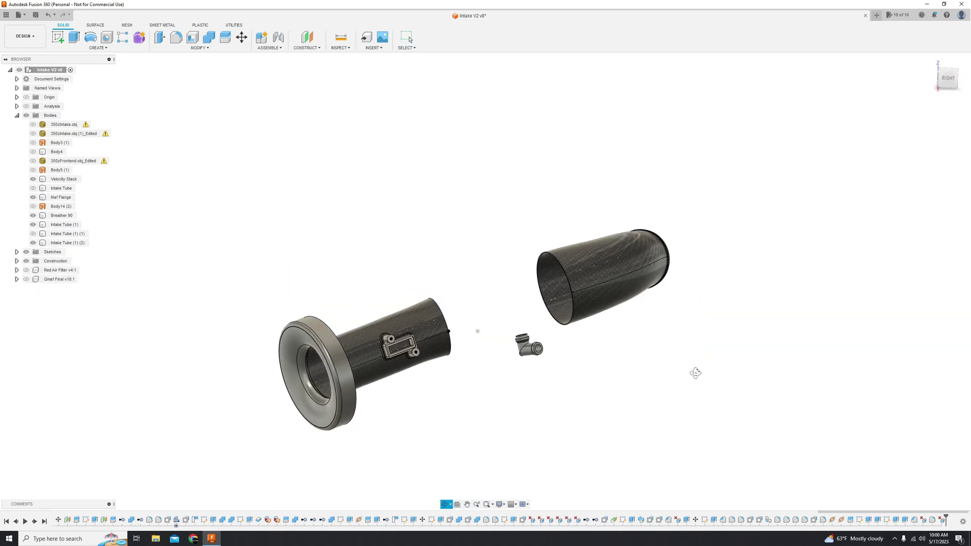
{"action": "key", "text": "Escape"}
{"action": "scroll", "coordinate": [632, 366], "scroll_direction": "up", "scroll_amount": 4}
{"action": "left_click", "coordinate": [33, 233]}
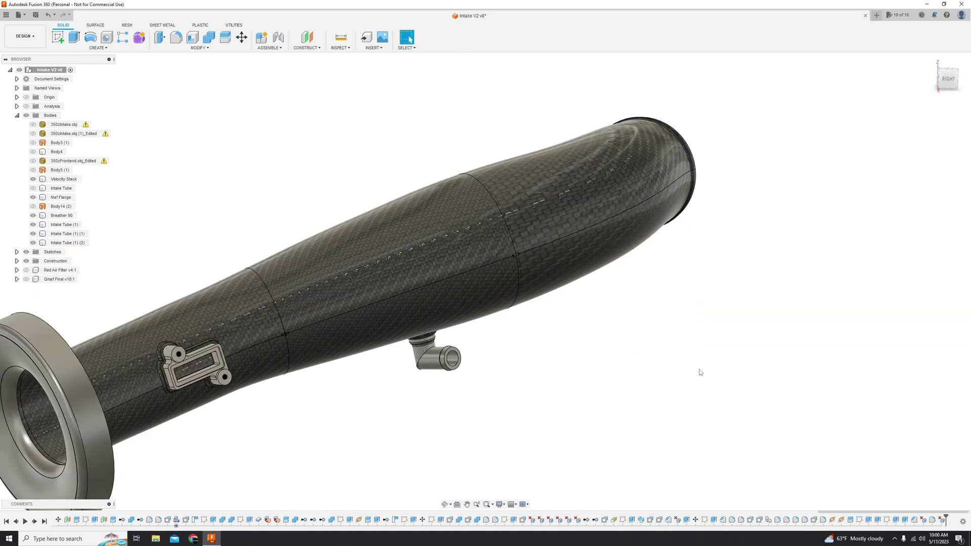
{"action": "left_click", "coordinate": [67, 234]}
{"action": "middle_click_drag", "start_coordinate": [354, 203], "coordinate": [506, 355], "text": "shift"}
{"action": "key", "text": "Escape"}
{"action": "scroll", "coordinate": [514, 395], "scroll_direction": "up", "scroll_amount": 3}
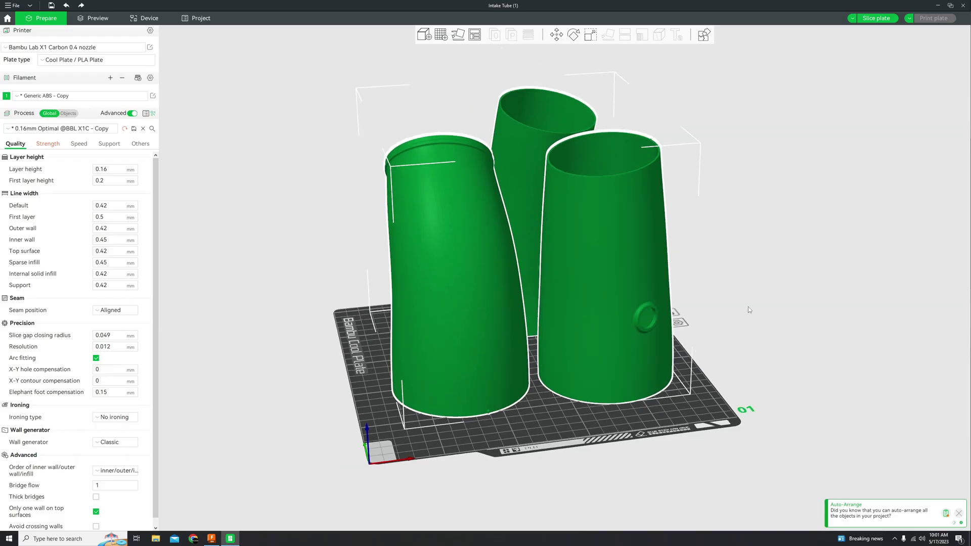
Step: In Bambu Studio, examine the three tube sections standing upright on the build plate and check the layer height setting
{"action": "left_click_drag", "start_coordinate": [749, 306], "coordinate": [518, 318]}
{"action": "scroll", "coordinate": [743, 328], "scroll_direction": "up", "scroll_amount": 3}
{"action": "key", "text": "0"}
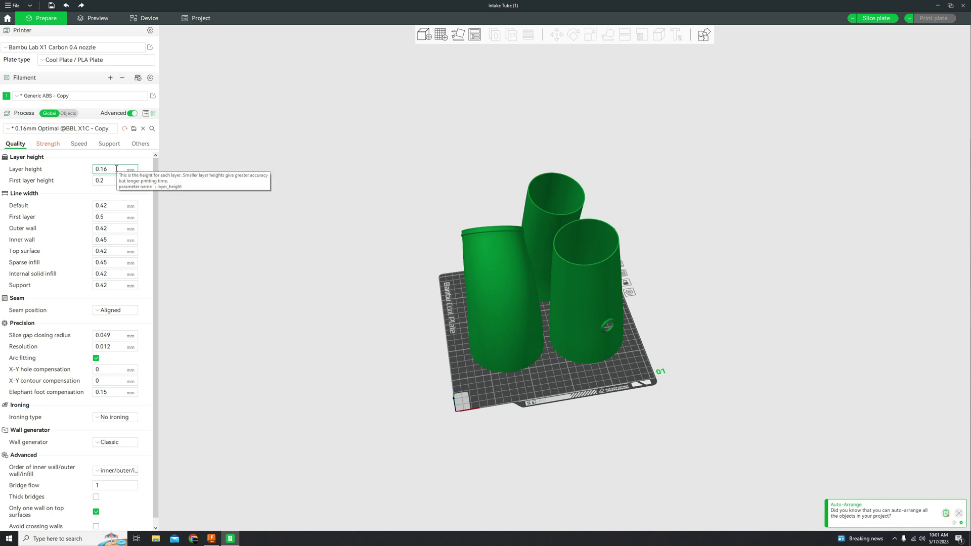
Step: Review the wall loop and shell settings under Strength, and look down into the open tube sections
{"action": "left_click", "coordinate": [48, 143]}
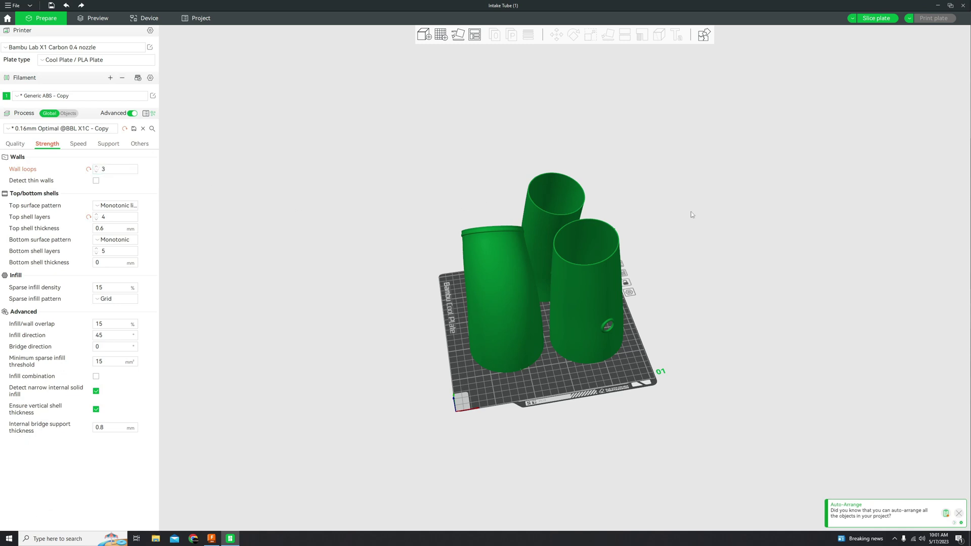
{"action": "scroll", "coordinate": [673, 218], "scroll_direction": "up", "scroll_amount": 2}
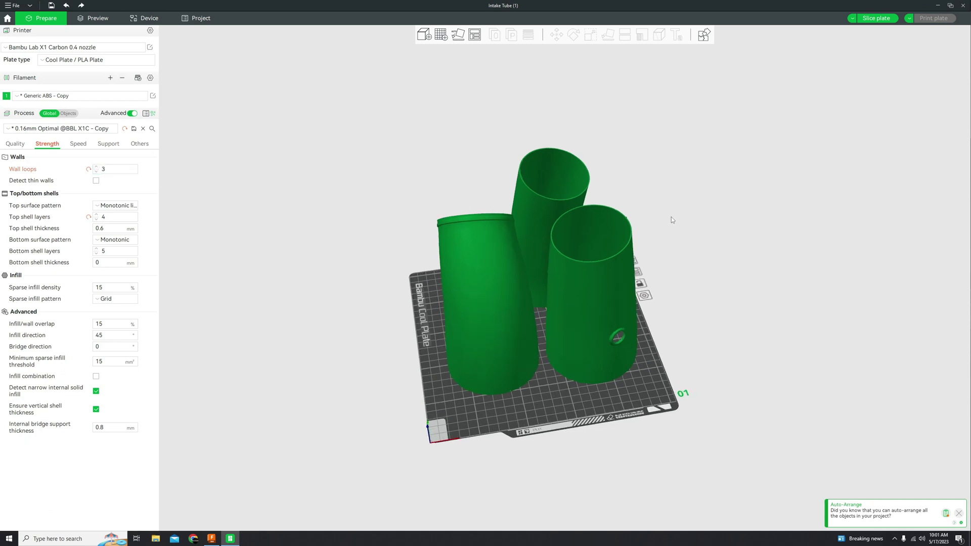
{"action": "scroll", "coordinate": [739, 324], "scroll_direction": "up", "scroll_amount": 1}
{"action": "left_click_drag", "start_coordinate": [709, 344], "coordinate": [716, 305]}
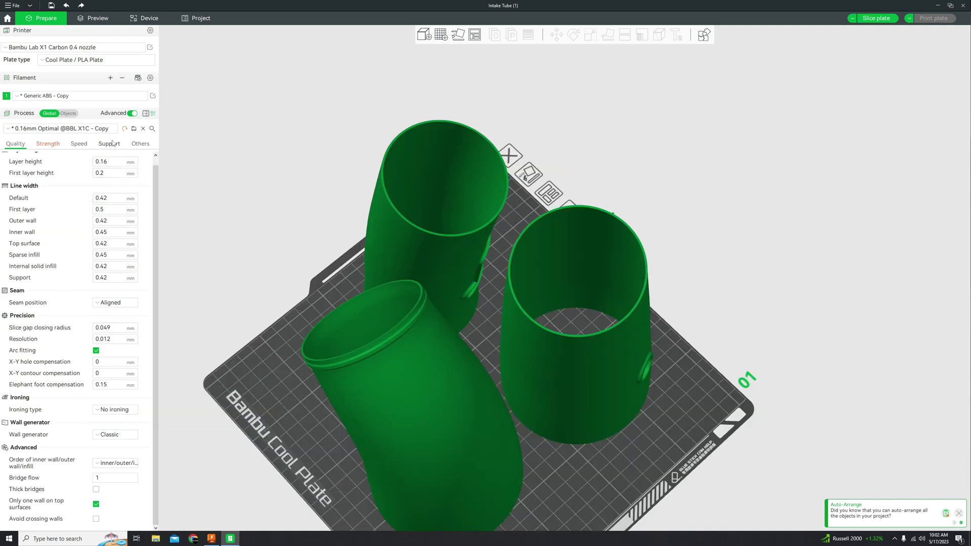
Step: Review the support settings and slice the plate with the three tube sections
{"action": "left_click", "coordinate": [110, 143]}
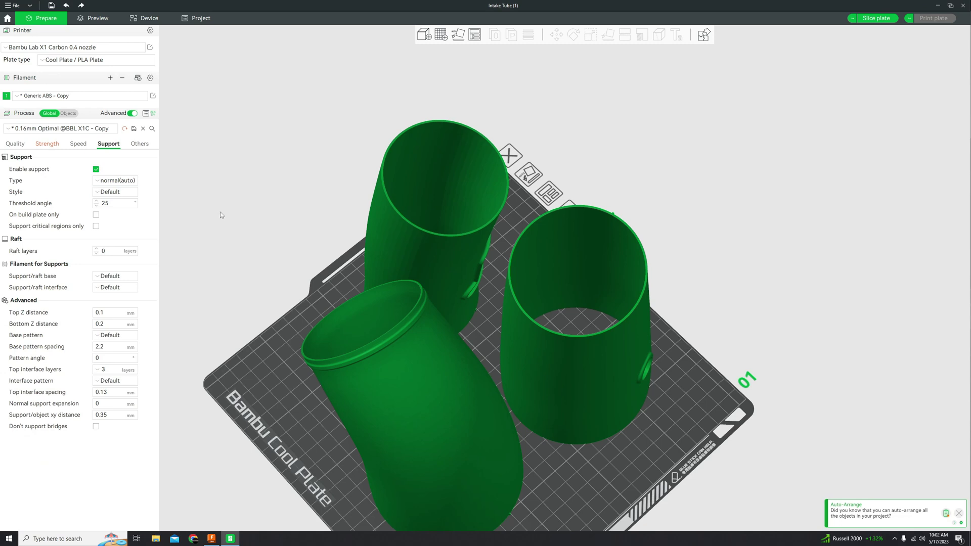
{"action": "left_click", "coordinate": [887, 21]}
{"action": "left_click_drag", "start_coordinate": [709, 334], "coordinate": [687, 317]}
{"action": "scroll", "coordinate": [629, 437], "scroll_direction": "up", "scroll_amount": 5}
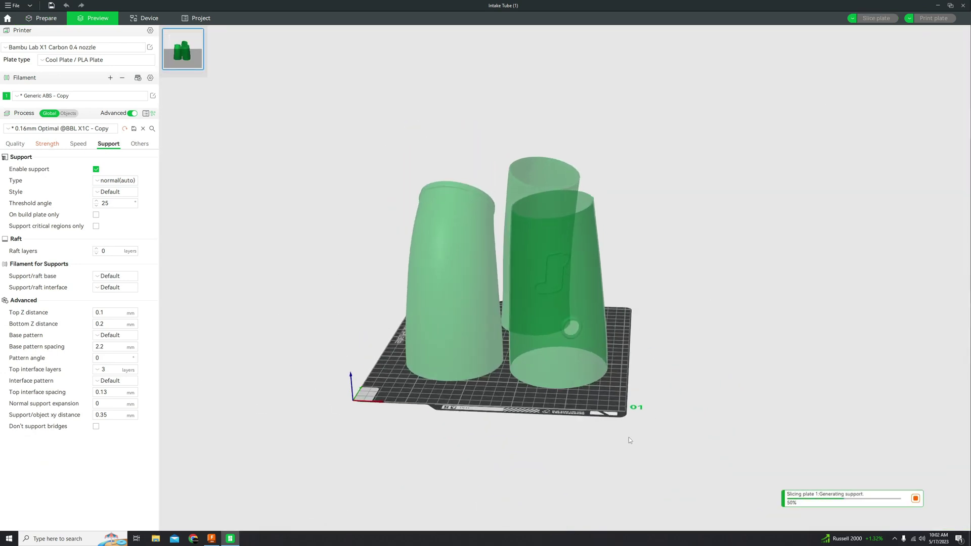